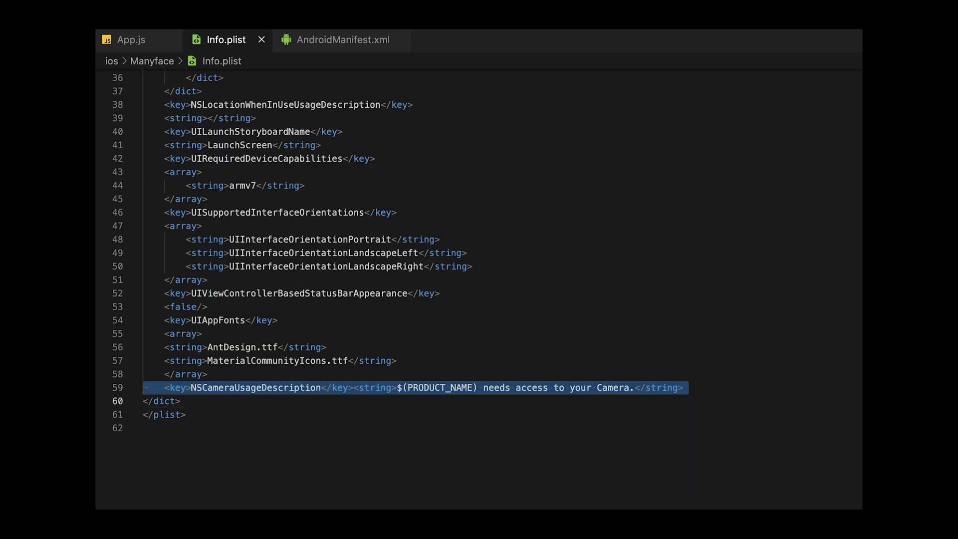
- Confirm the NSCameraUsageDescription entry in Info.plist and bring up AndroidManifest.xml
left_click(161, 429)
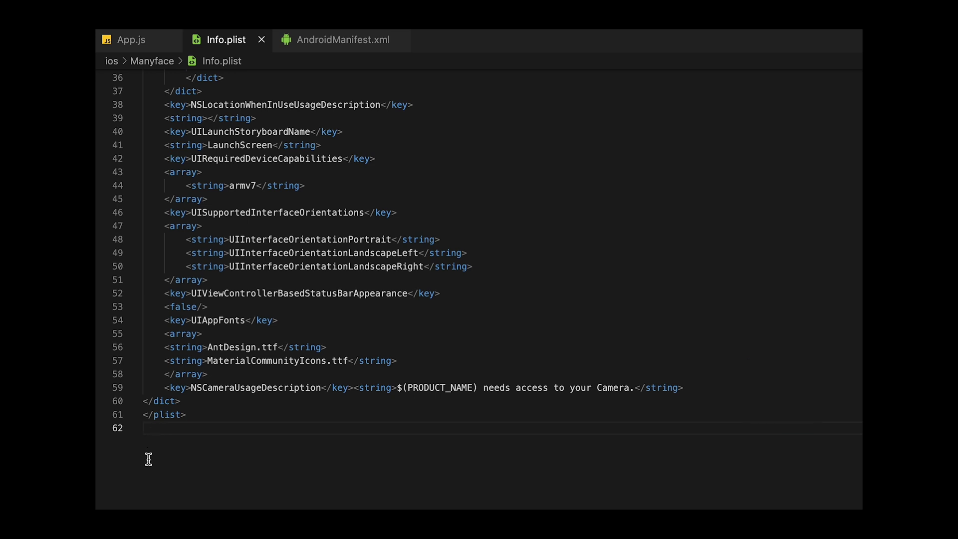
key("ctrl+Tab")
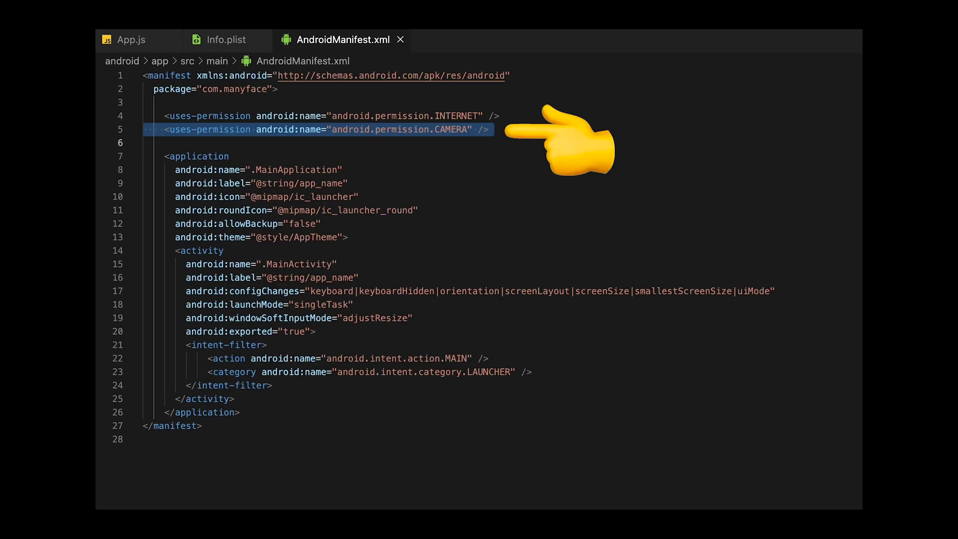
- Leave the manifest's CAMERA permission line and bring up App.js's getPermission effect
left_click(217, 488)
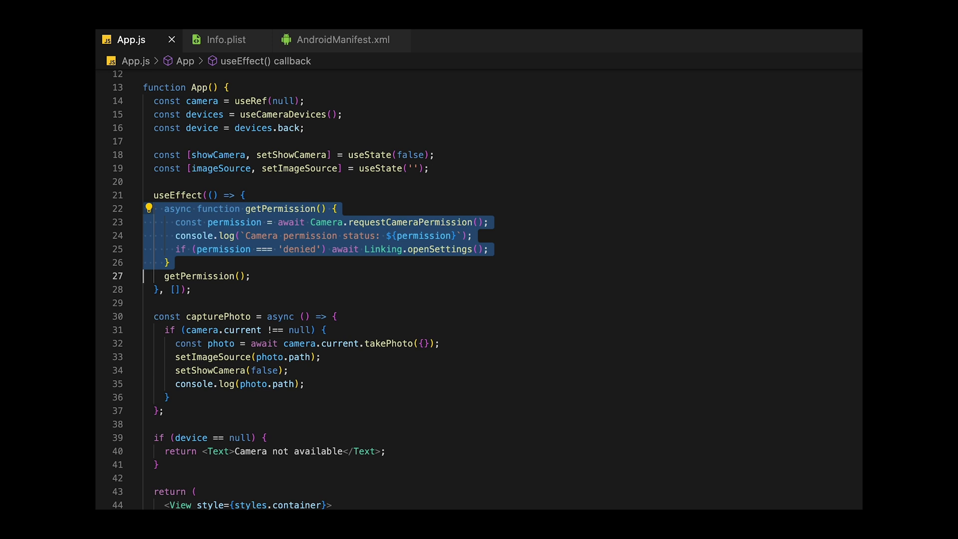
- Delete the capturePhoto block below useEffect, leaving a blank line before the device check
left_click(180, 482)
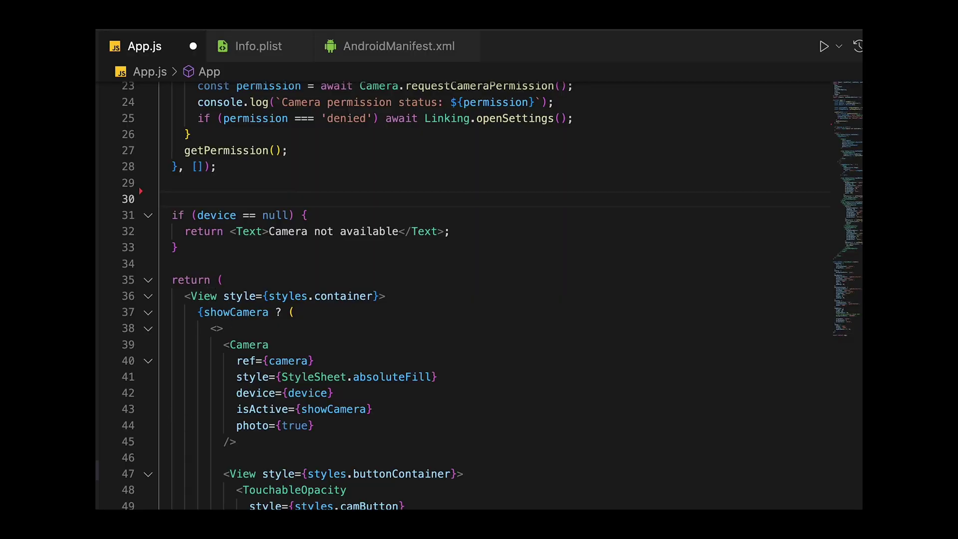
- Write capturePhoto at line 30 with takePhoto, setImageSource and setShowCamera(false) calls
key("ctrl+z")
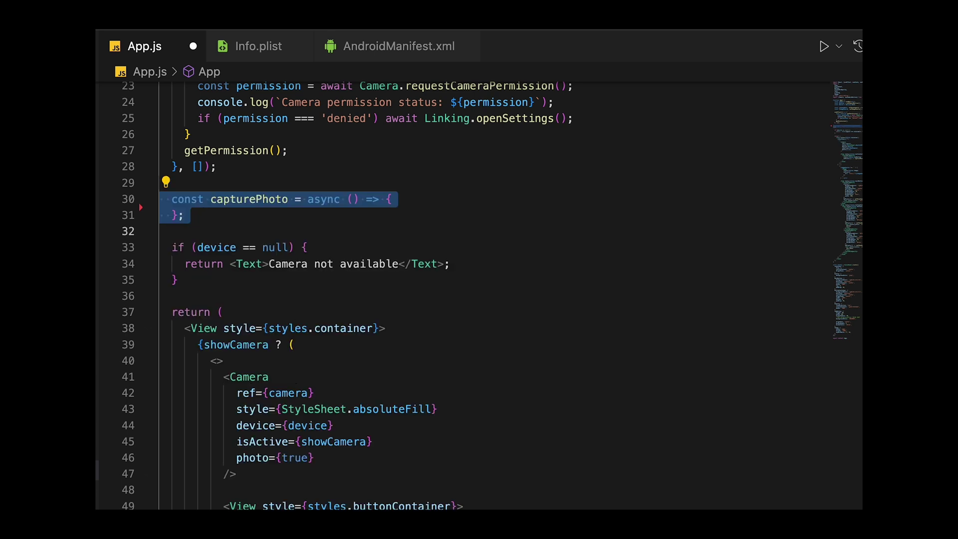
key("ctrl+shift+z")
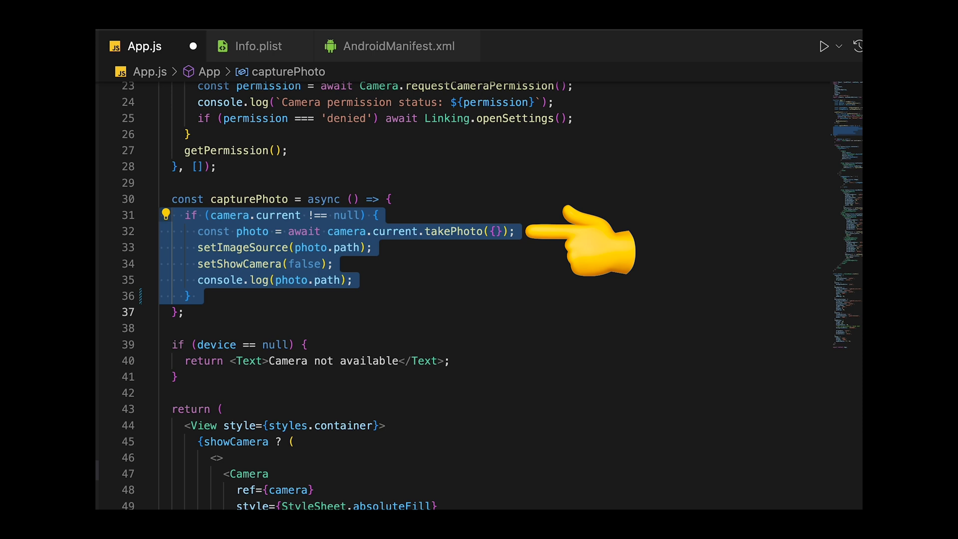
left_click(433, 506)
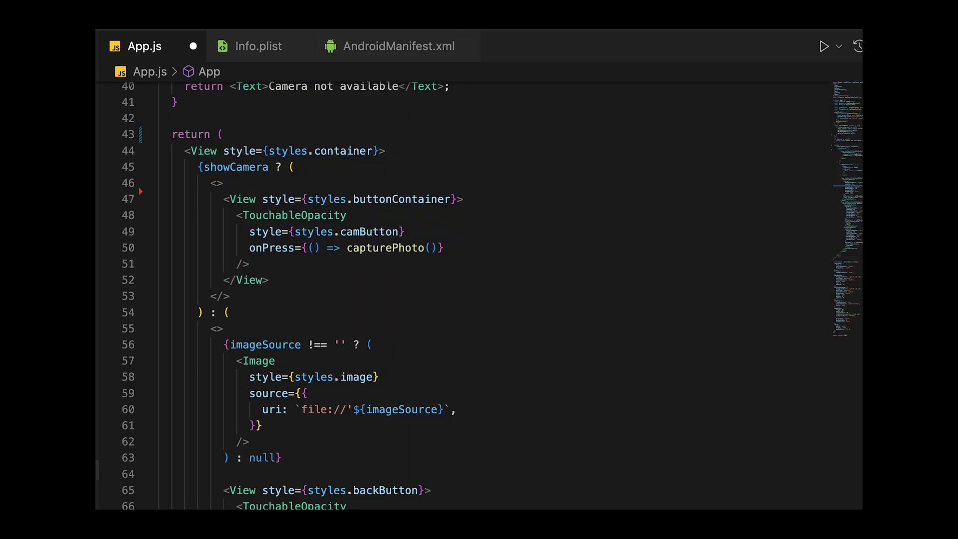
- Add a Camera at line 47 with absoluteFill style, photo, isActive, device and ref props
key("Return")
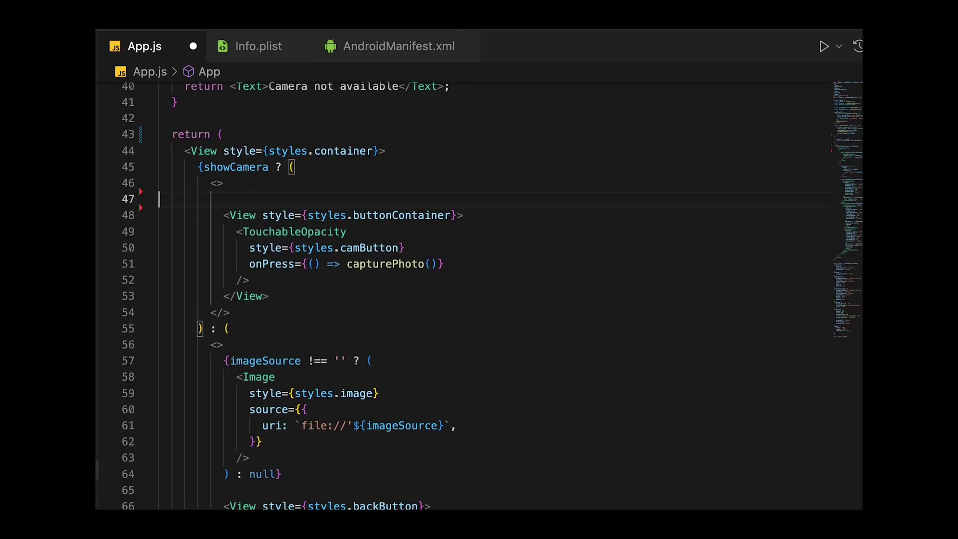
type("<Camera   style={StyleSheet.absoluteFill}   photo={true} />")
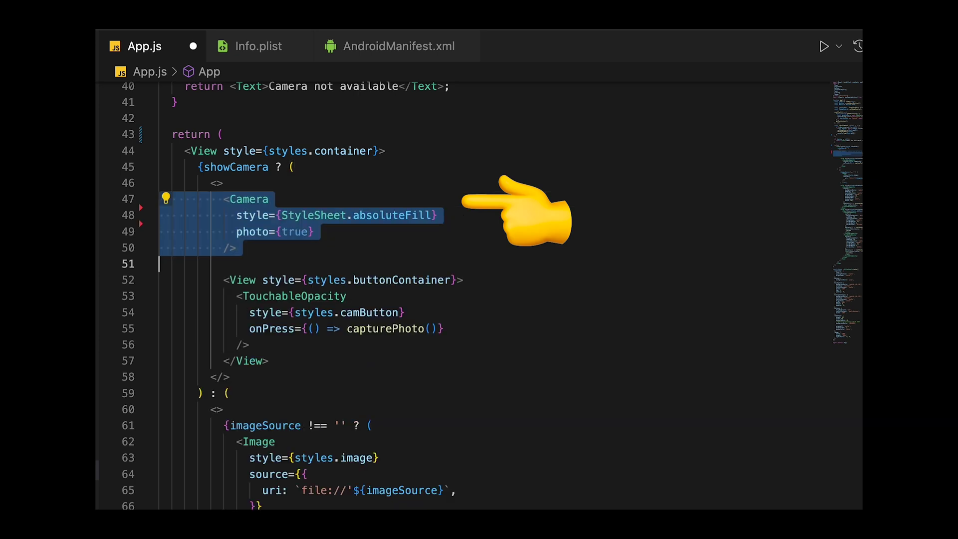
type("isActive={showCamera}")
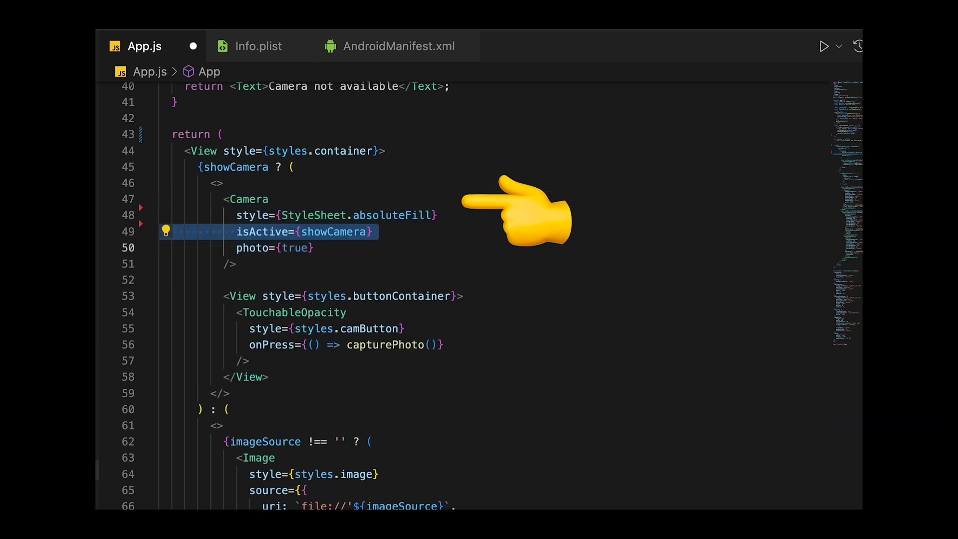
type("device={device}")
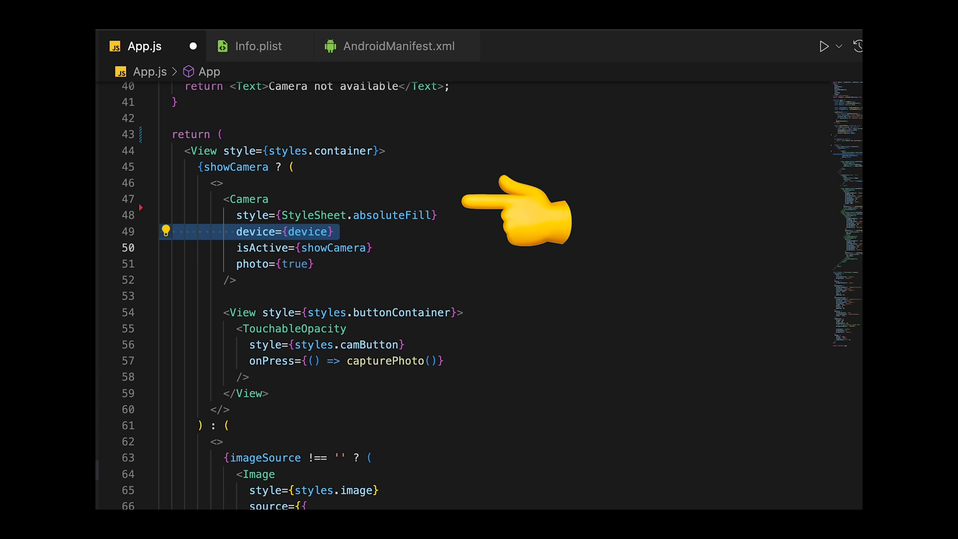
type("ref={camera}")
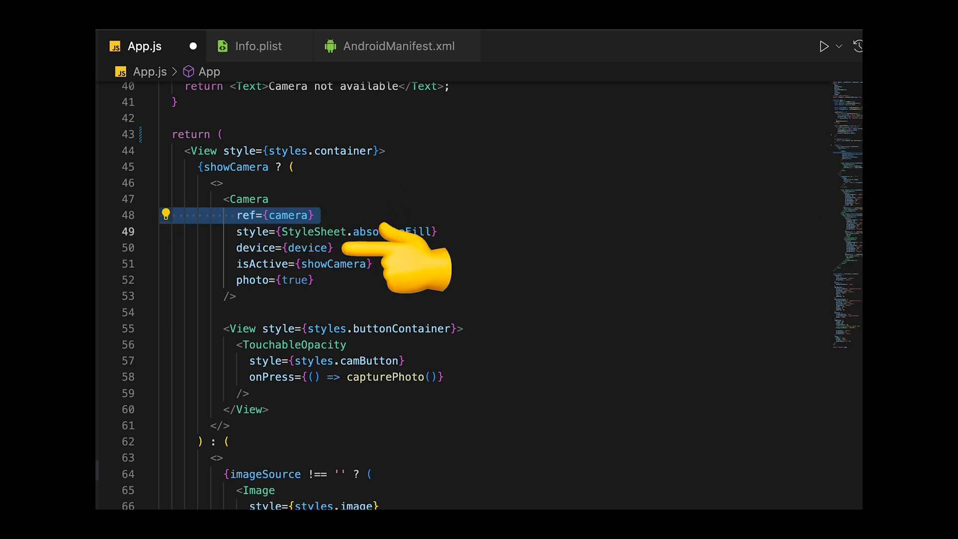
left_click(372, 475)
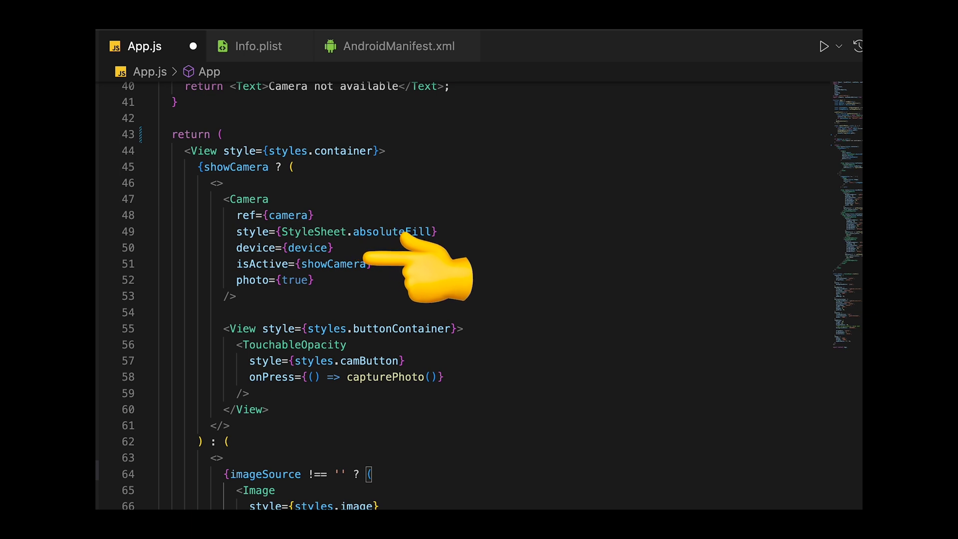